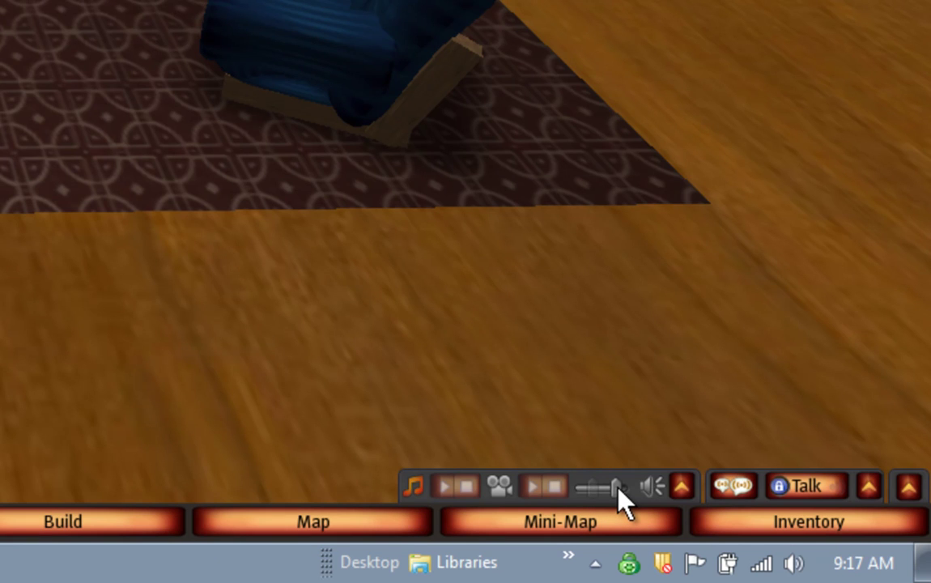
Nudge the Phoenix Viewer media volume up slightly, then turn it well down
mouse_move(617, 488)
left_mouse_down()
mouse_move(628, 489)
mouse_move(623, 502)
mouse_move(621, 489)
left_mouse_up()
left_click_drag(620, 486, 583, 485)
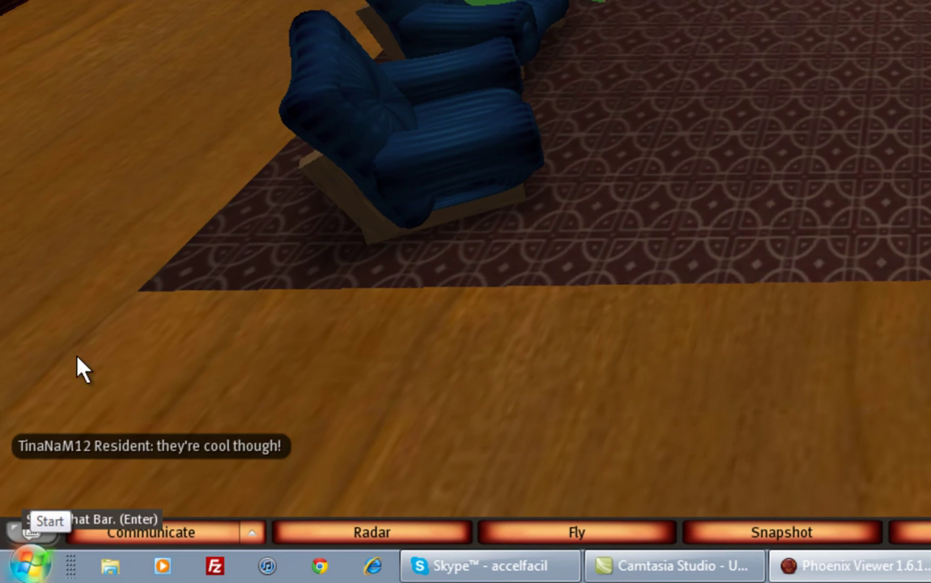
Launch Audacity 1.3 Beta (Unicode) from the Start menu and shift its window slightly
left_click(30, 563)
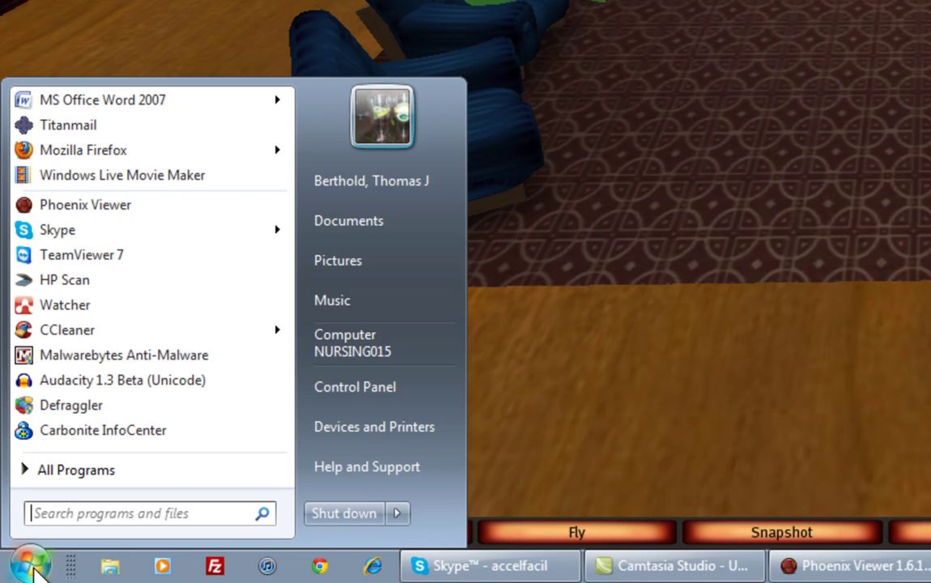
left_click(81, 381)
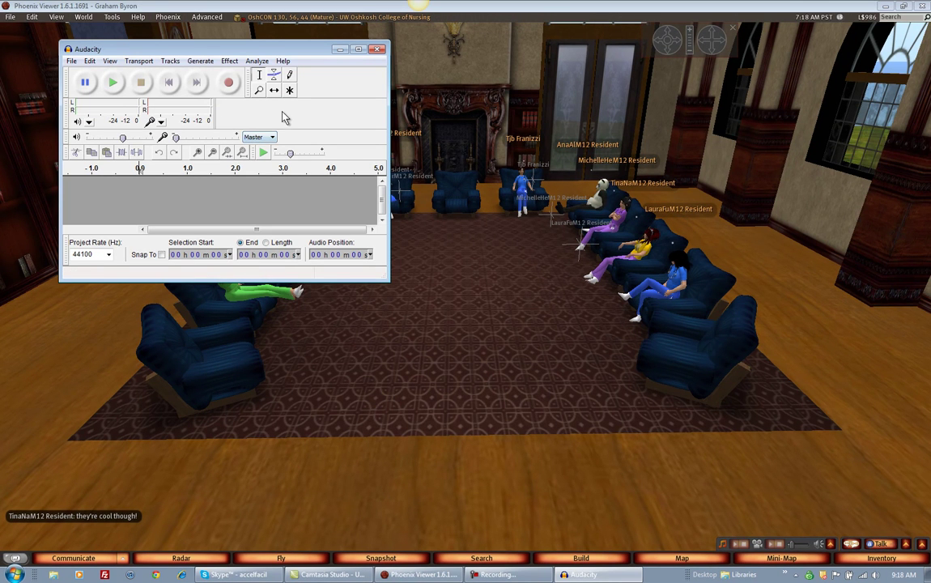
left_click_drag(188, 52, 209, 57)
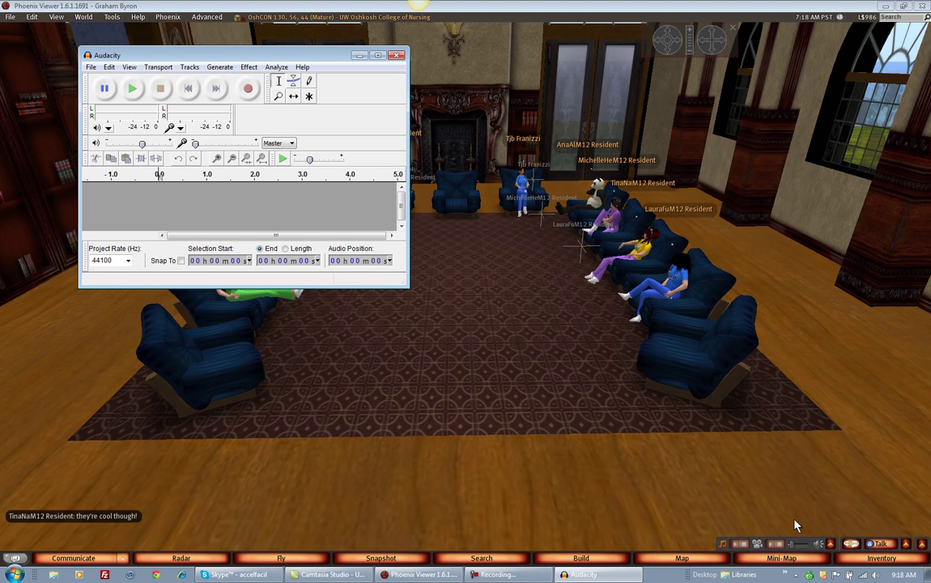
Lower the viewer's media volume further and end with Audacity in front
left_click(801, 550)
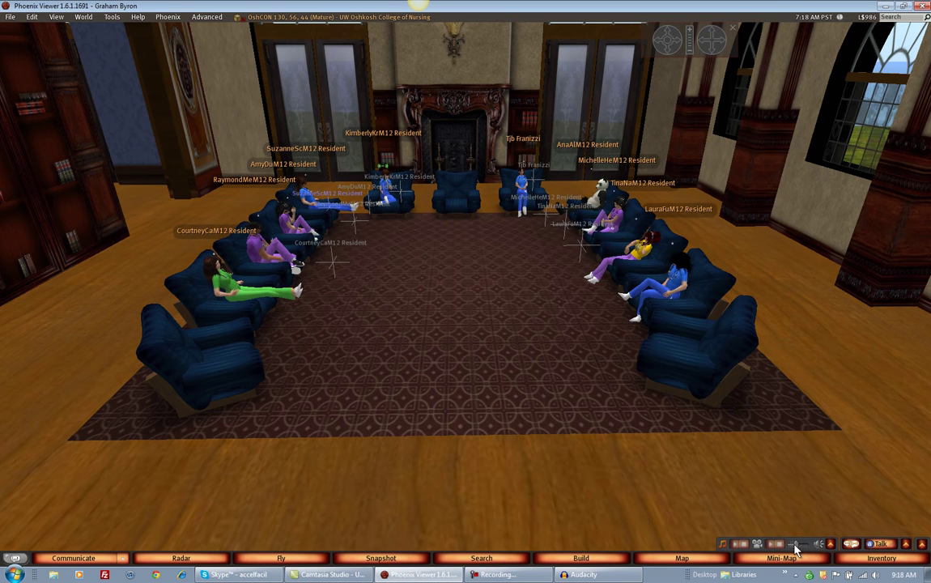
left_click_drag(800, 549, 791, 549)
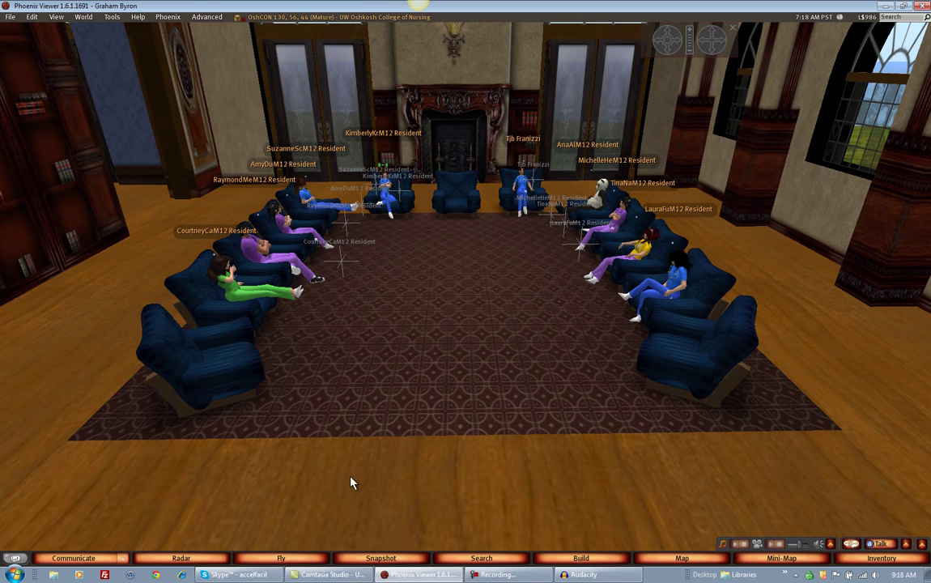
left_click(571, 575)
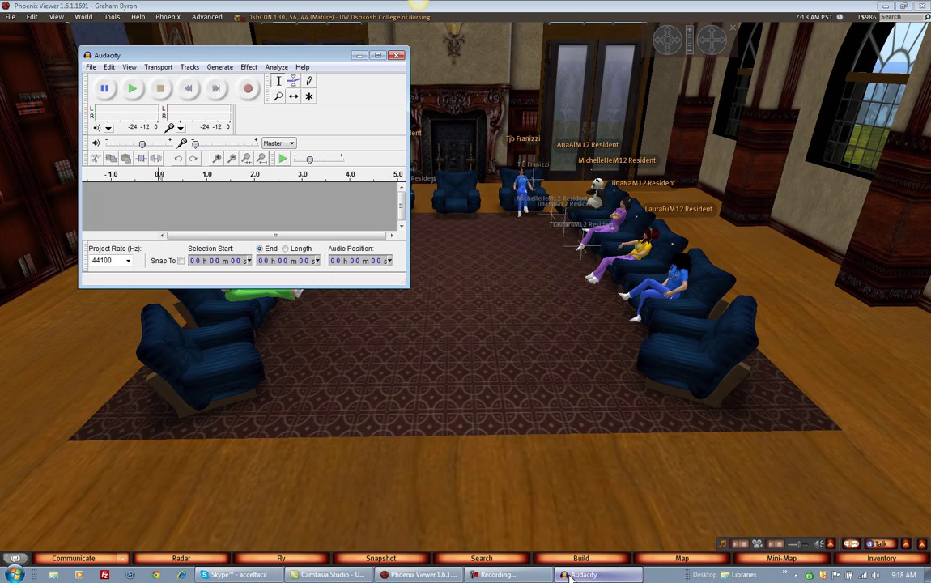
left_click(797, 548)
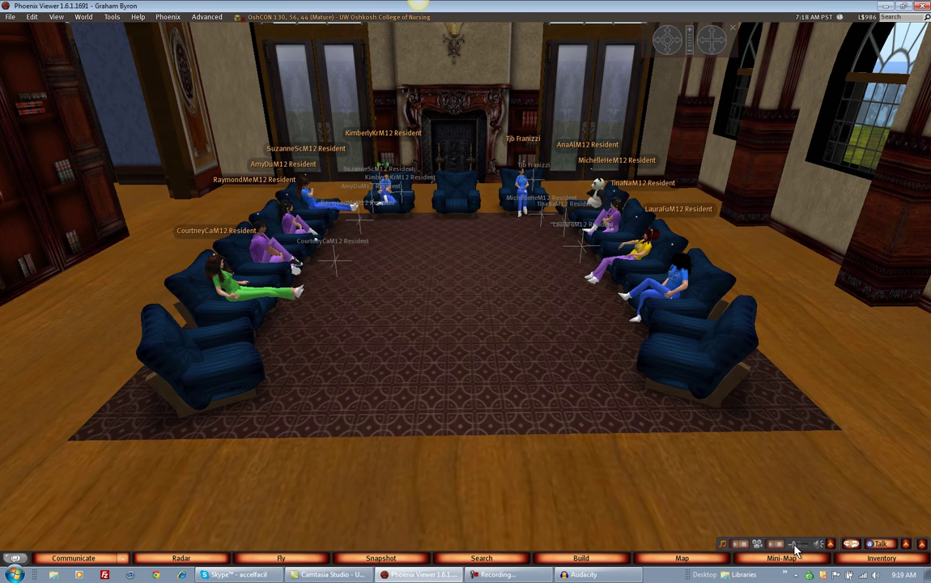
left_click(611, 576)
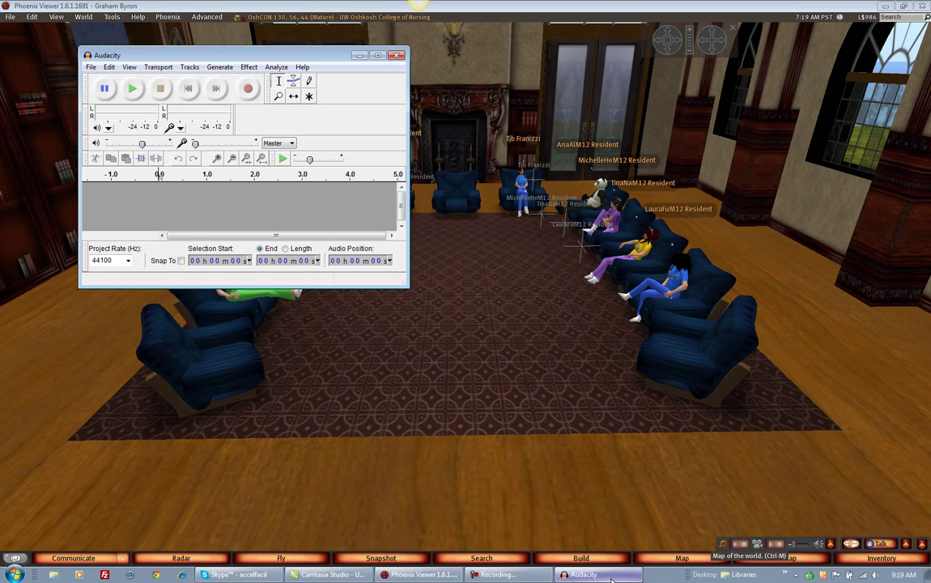
Record about 31 seconds of the chat, checking the viewer midway, then stop recording
left_click(250, 89)
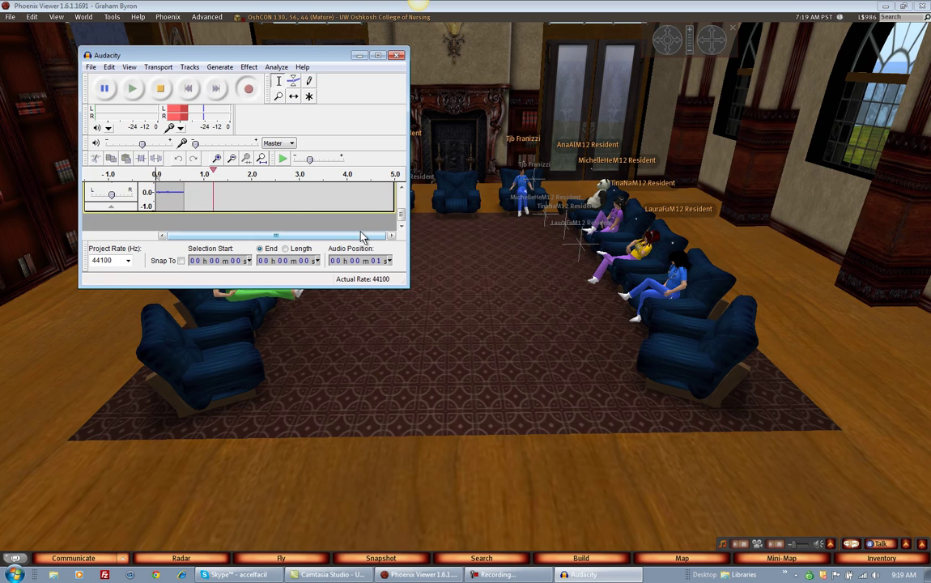
left_click(797, 546)
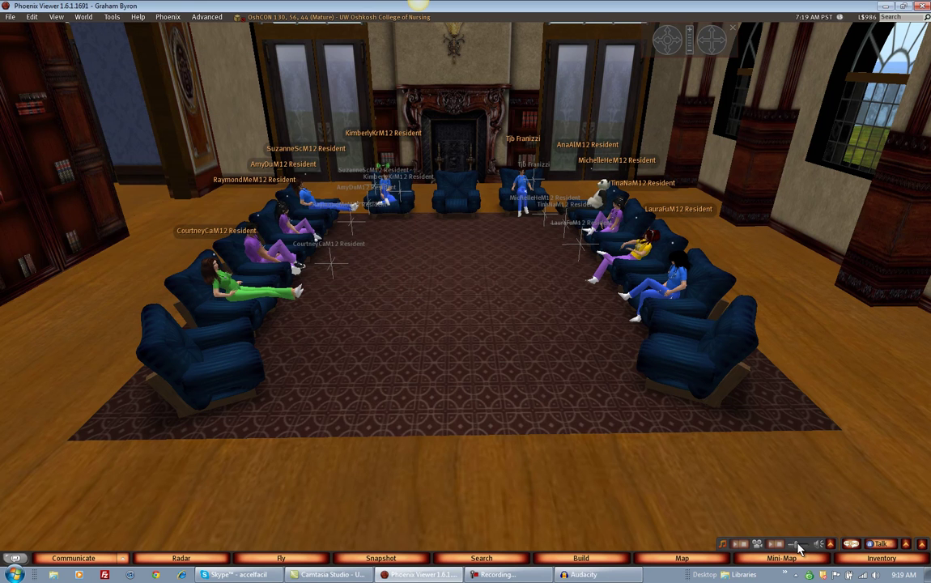
left_click(593, 574)
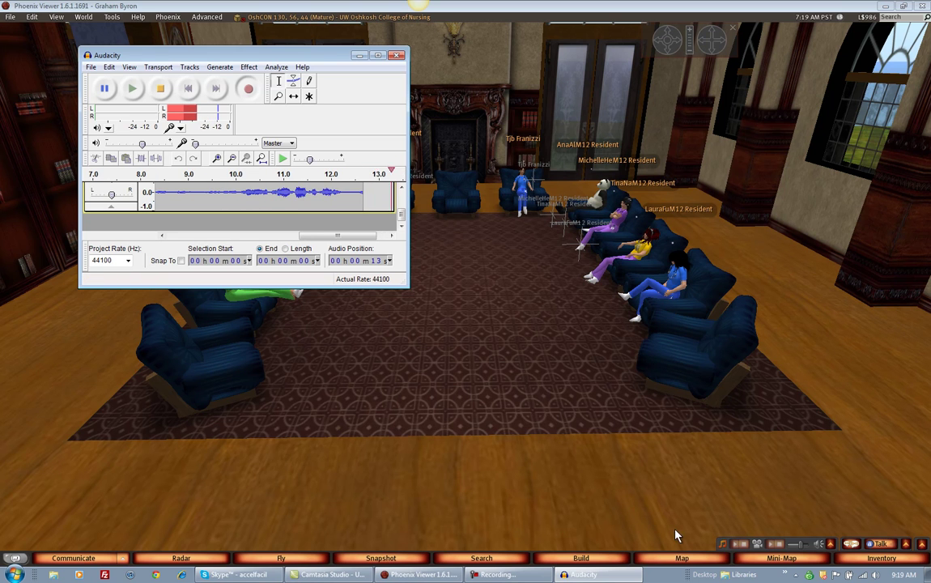
left_click(790, 549)
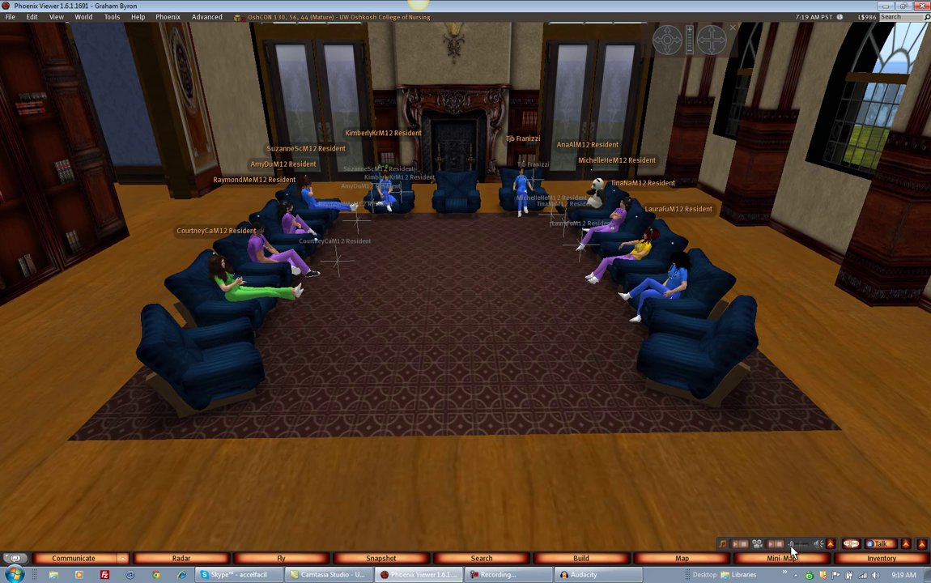
left_click(598, 574)
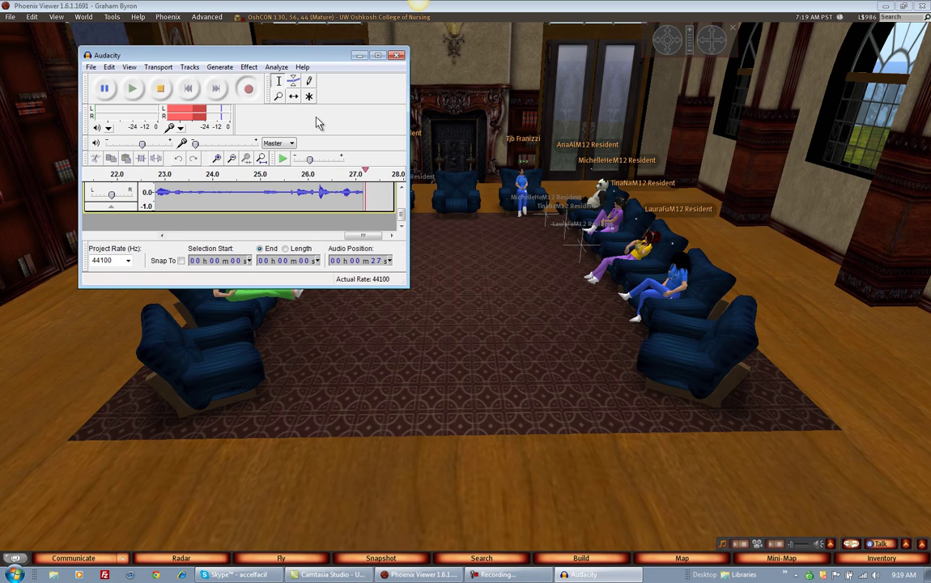
left_click(162, 89)
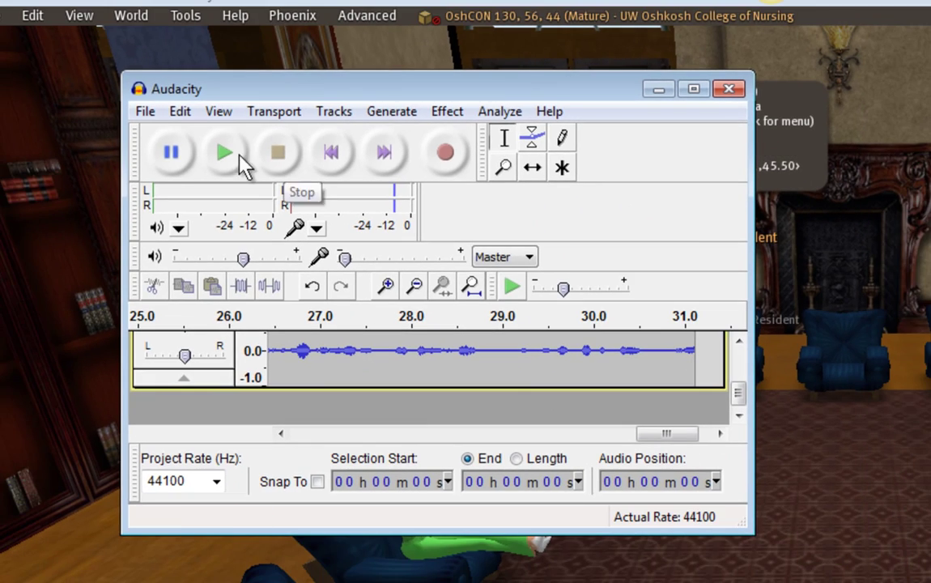
Start an audio export from the File menu and open the user's home folder as destination
left_click(146, 114)
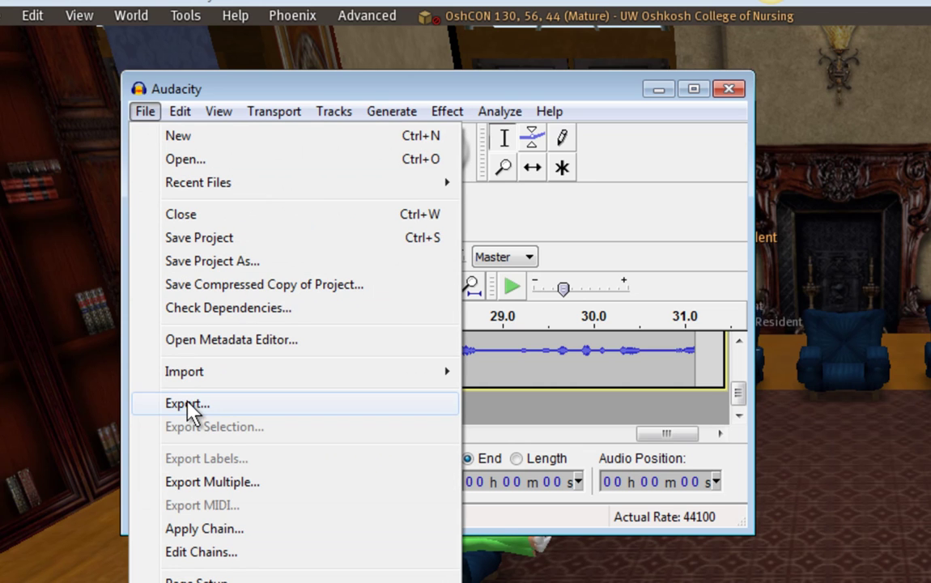
left_click(187, 408)
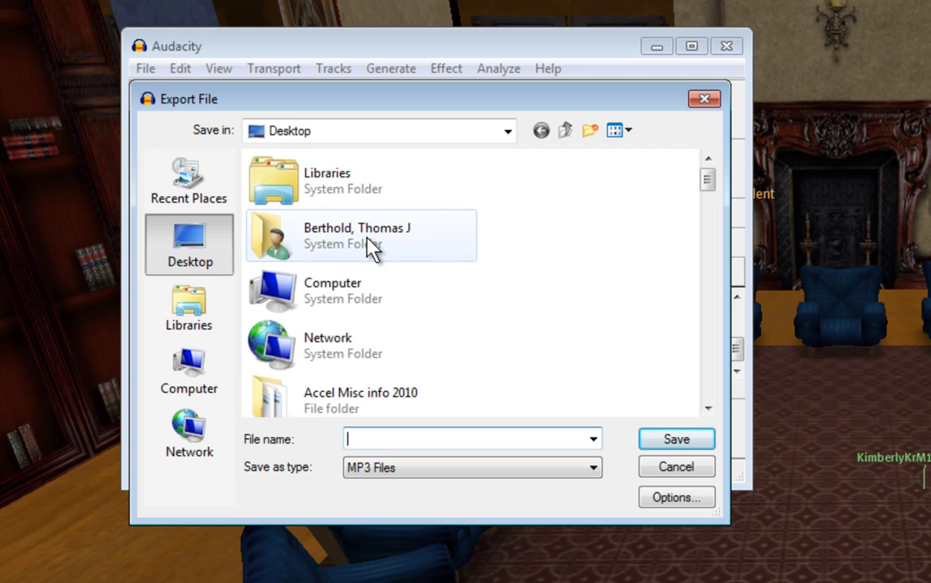
left_click(338, 245)
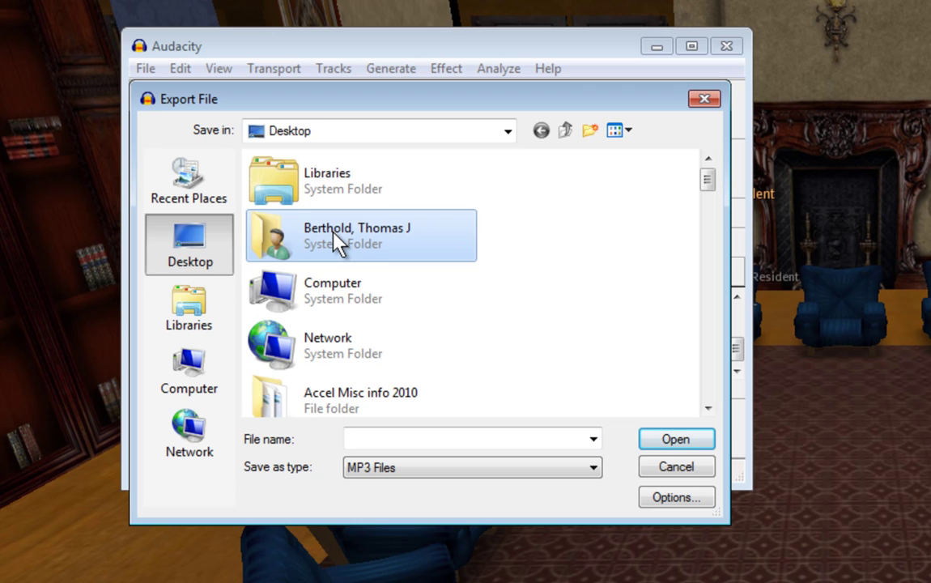
double_click(339, 244)
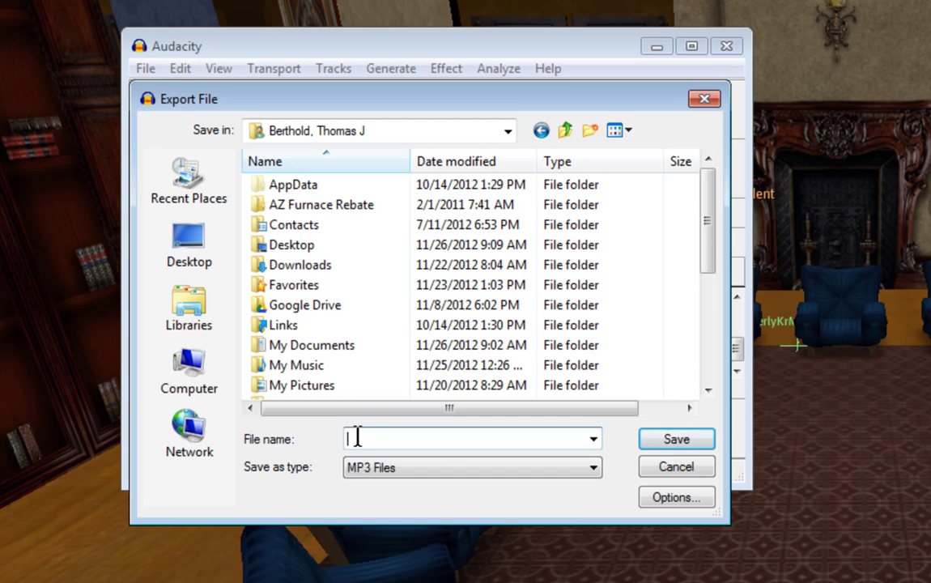
Name the export Chat_MH_11_16_2012 and keep MP3 Files as the format
type("Cra")
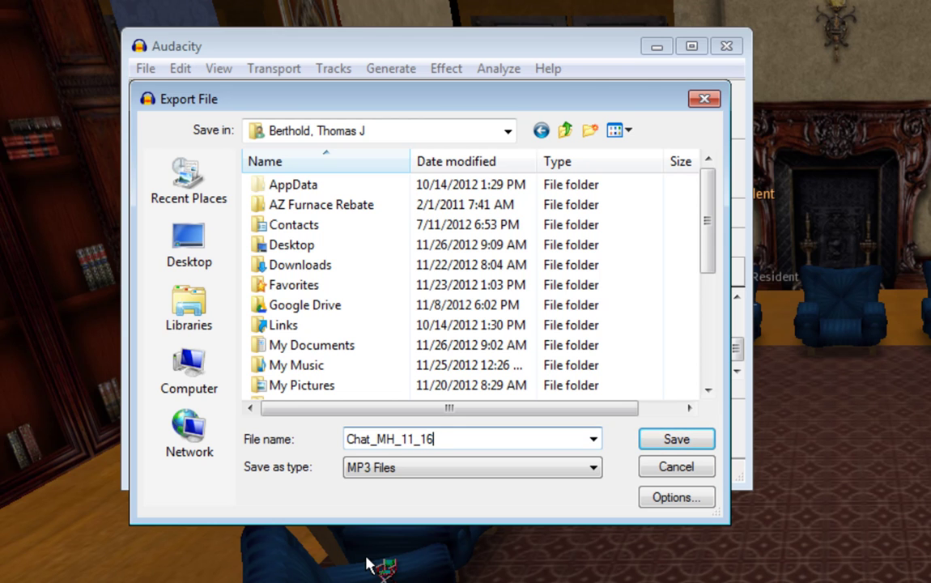
type("012")
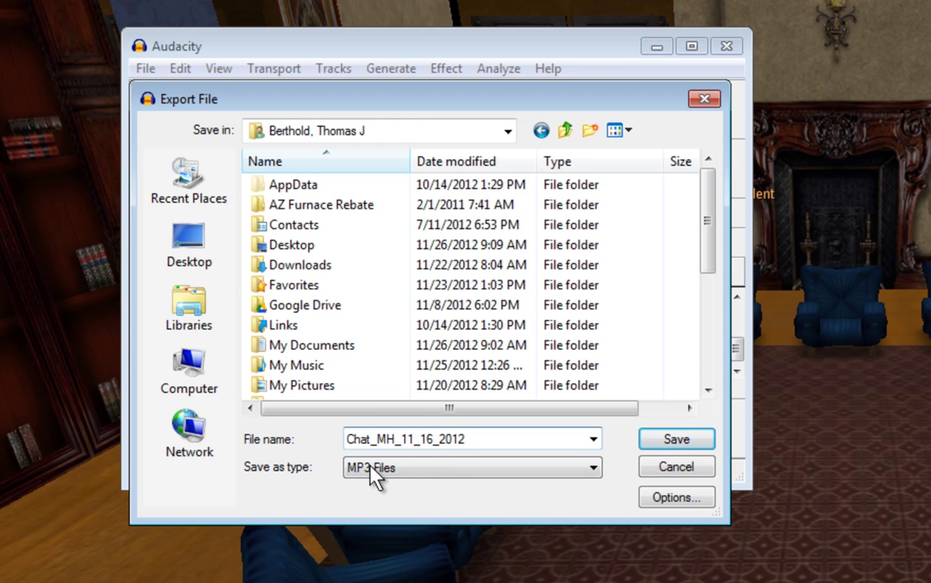
left_click(593, 468)
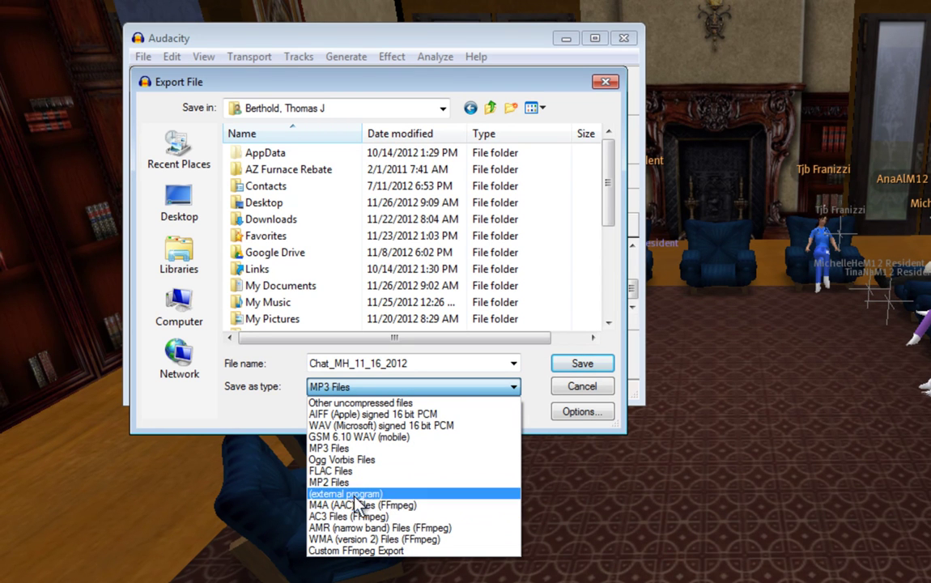
left_click(348, 450)
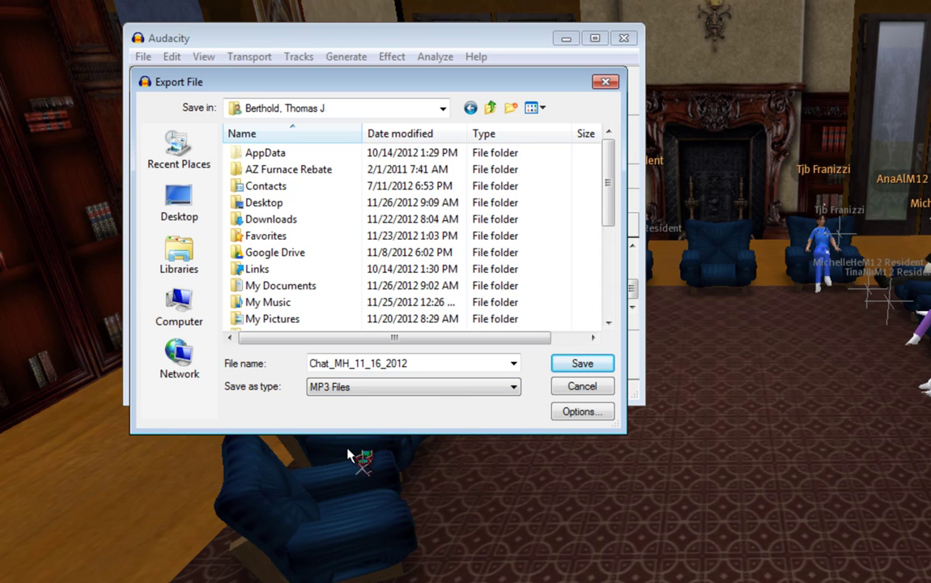
Save the export and accept blank metadata to write Chat_MH_11_16_2012.mp3
left_click(578, 366)
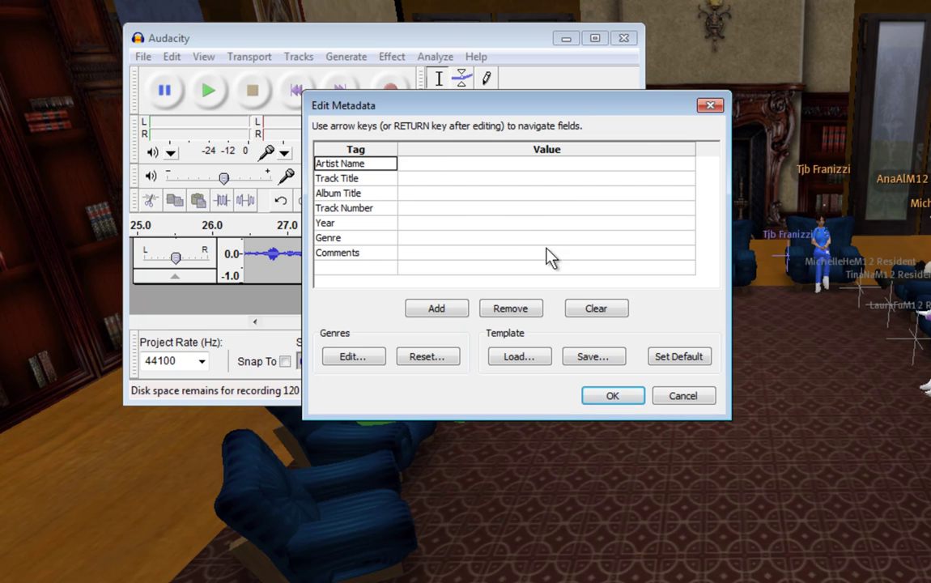
left_click(613, 399)
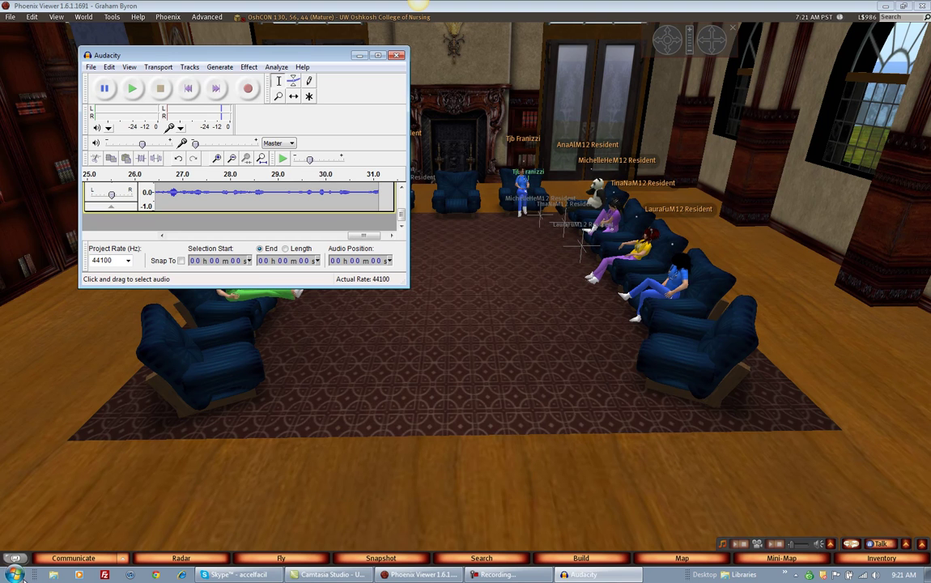
Check the home folder for Chat_MH_11_16_2012.mp3 (488 KB), then return to the viewer
left_click(15, 574)
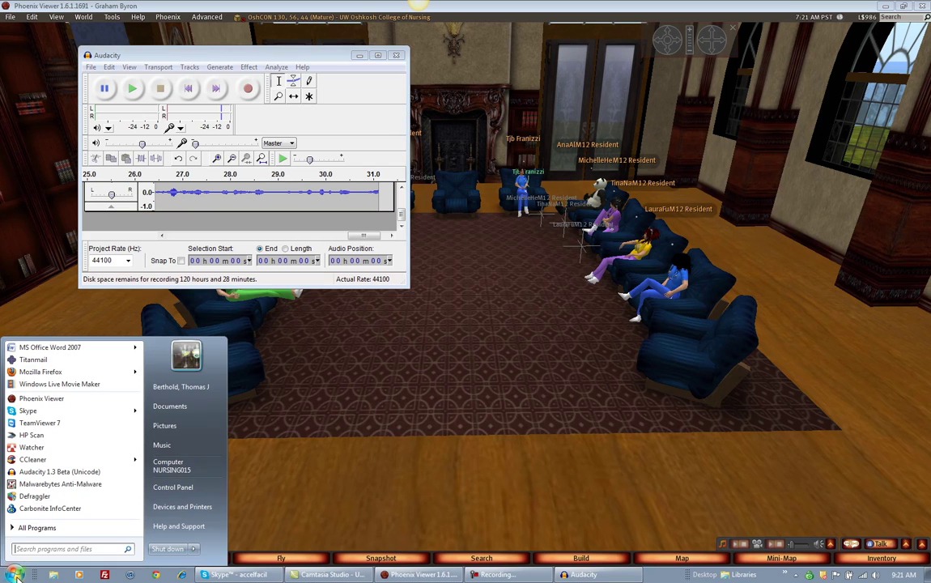
left_click(161, 391)
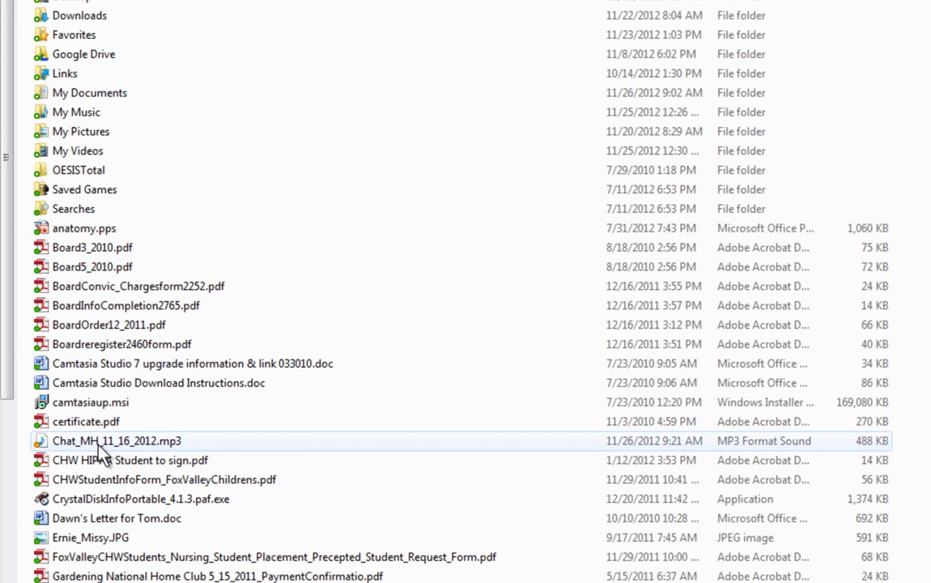
left_click(226, 442)
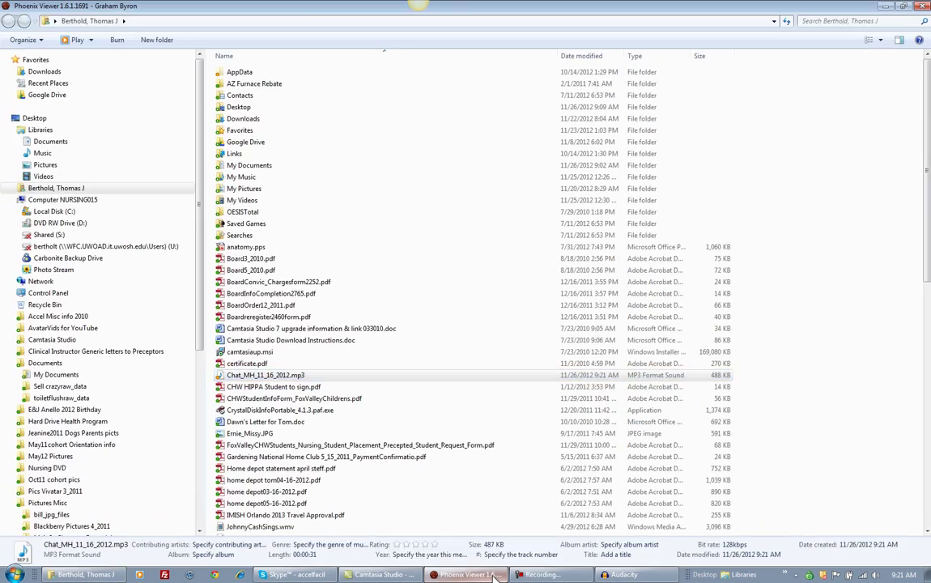
left_click(468, 574)
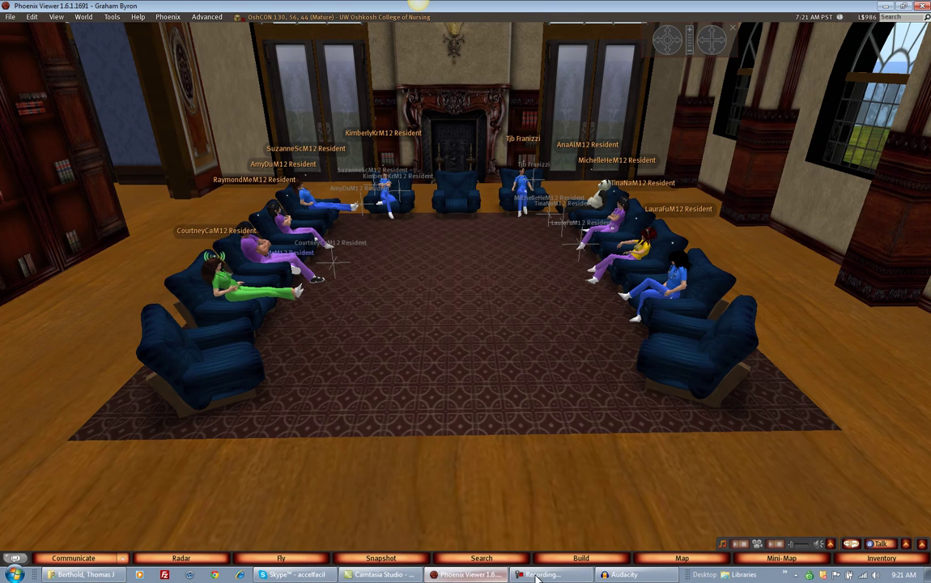
Close Audacity, declining to save the project changes
left_click(604, 574)
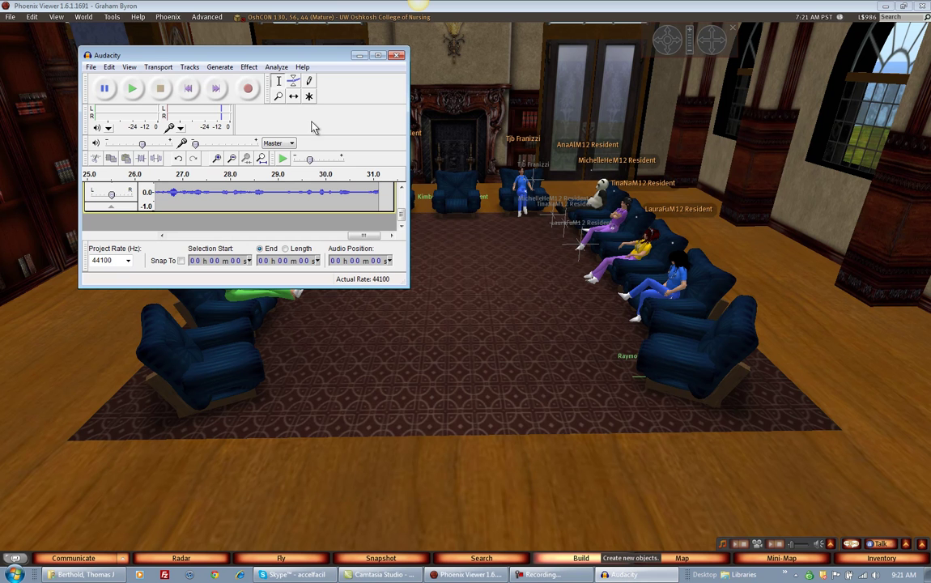
left_click(396, 55)
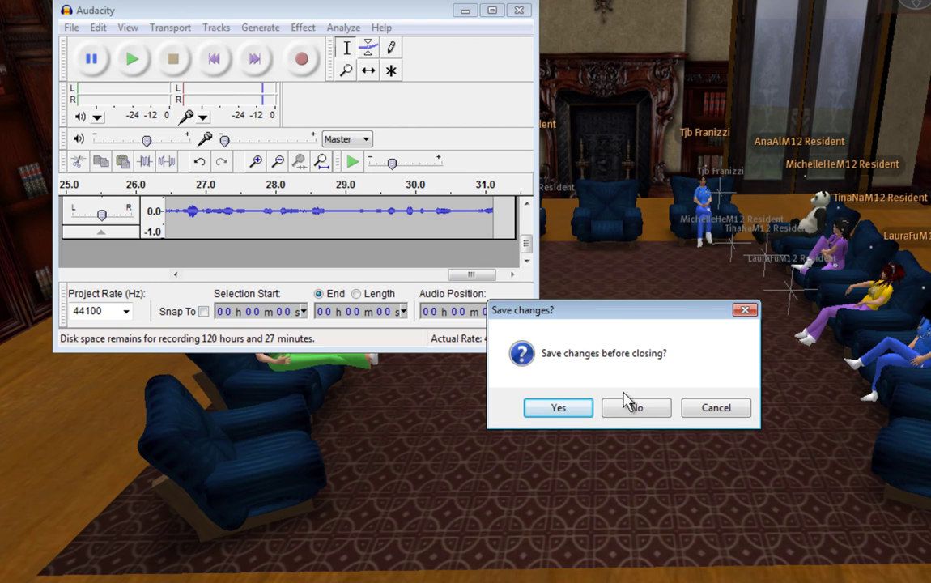
left_click(636, 409)
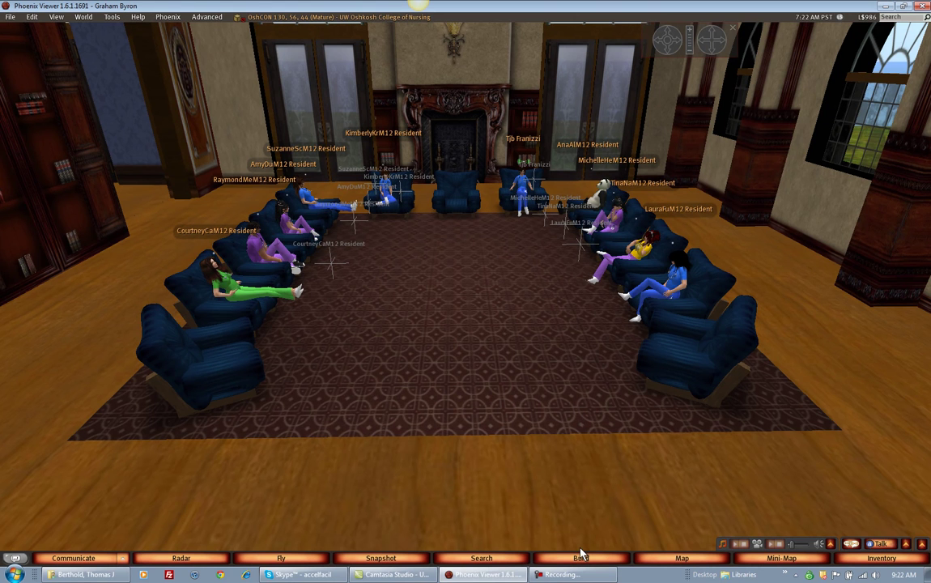
Play Chat_MH_11_16_2012.mp3 in Windows Media Player, stop it, and return to the viewer
left_click(90, 575)
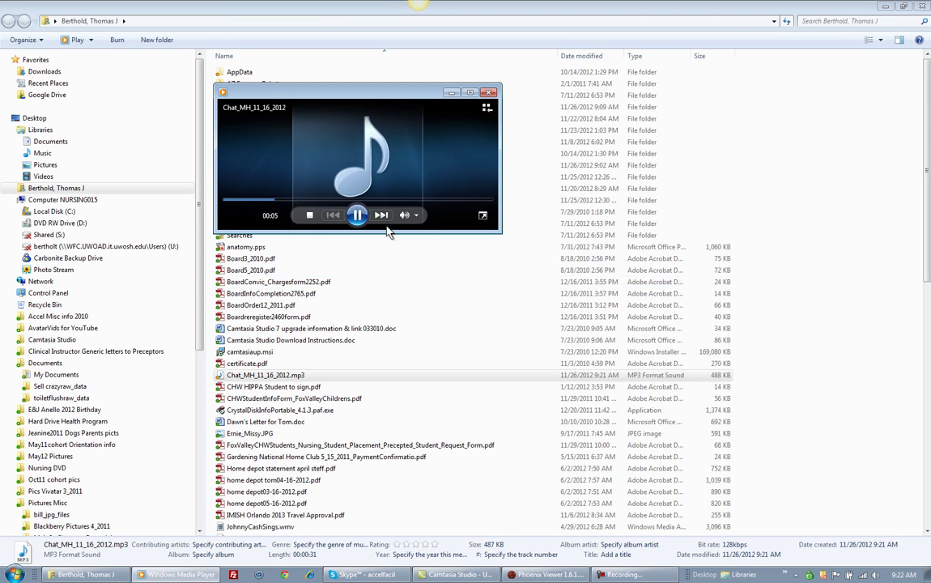
left_click(310, 215)
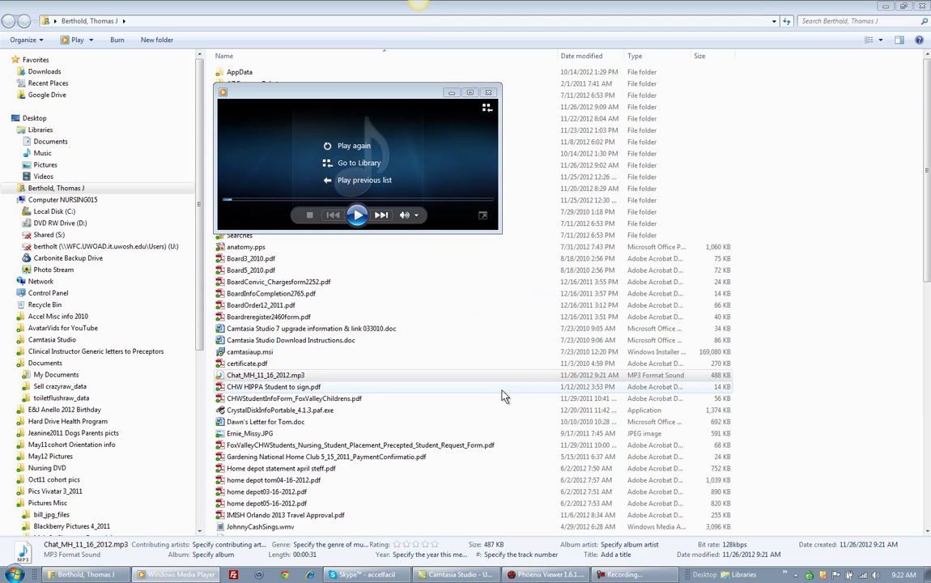
left_click(552, 577)
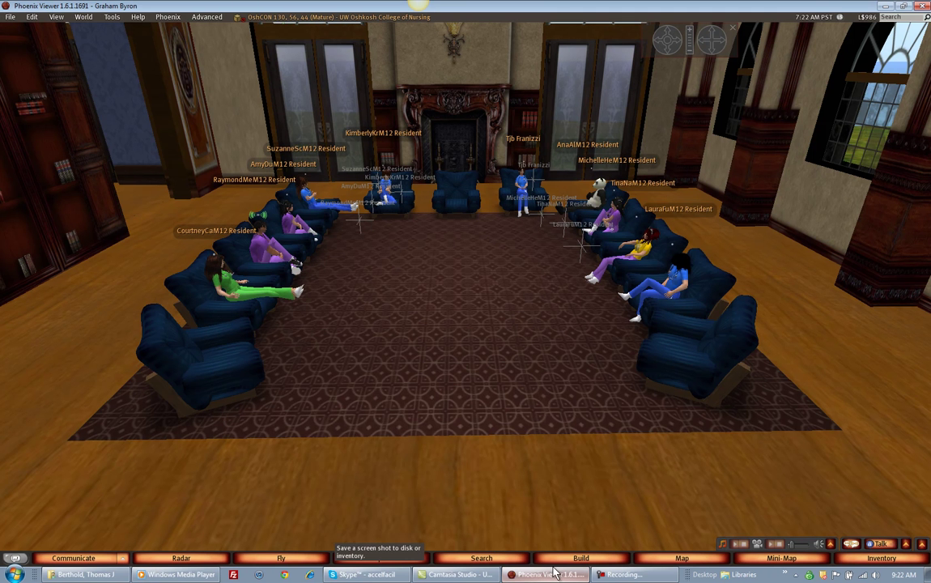